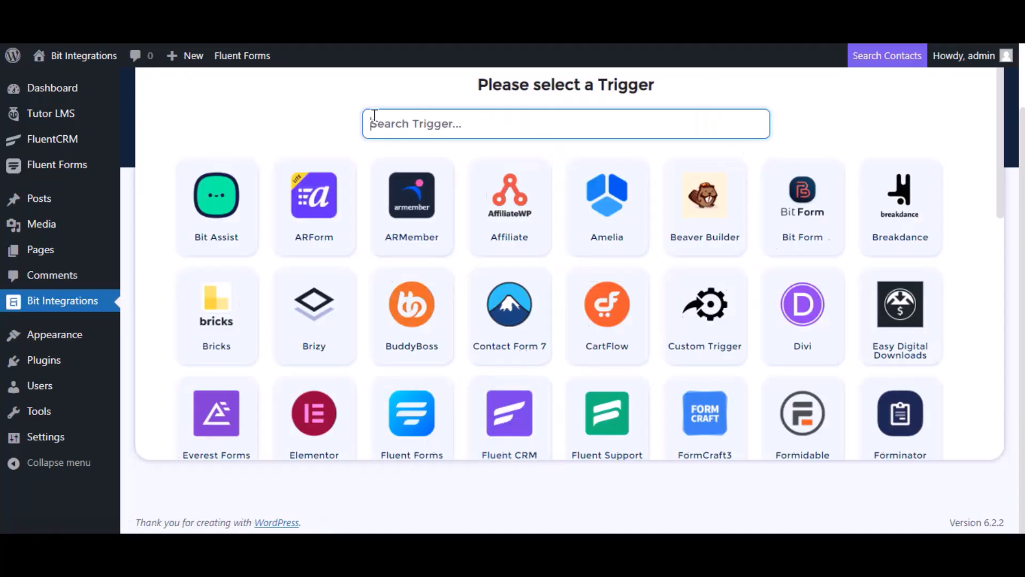
- Set the flow trigger to Tutor LMS's 'Complete a course' event for Any Course
text(tu)
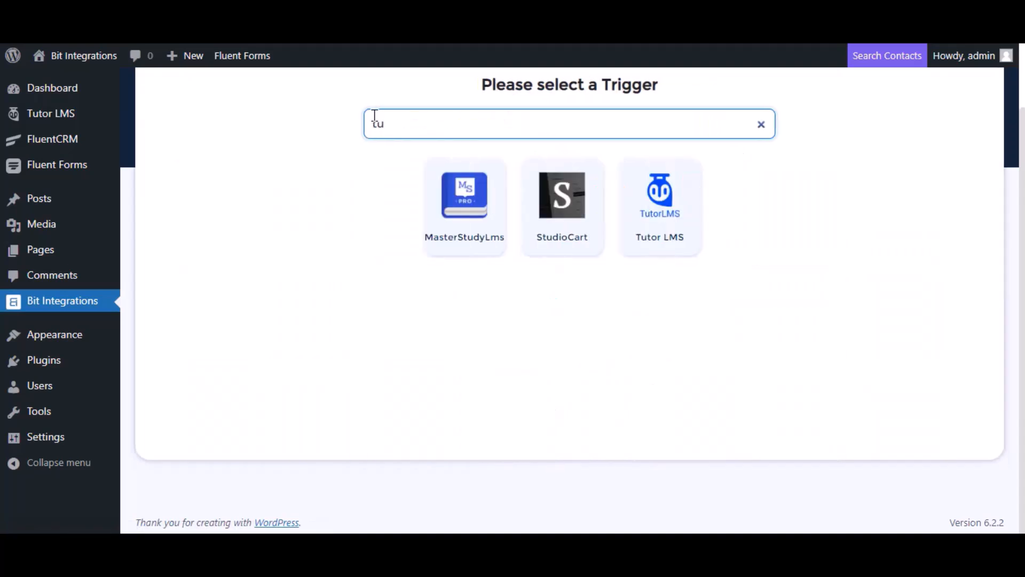
click(690, 217)
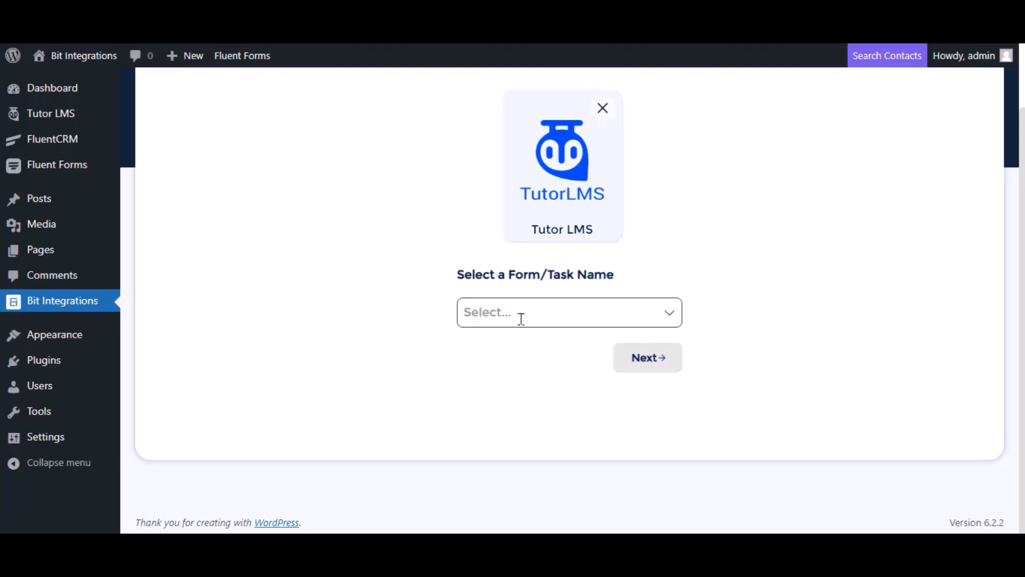
click(513, 311)
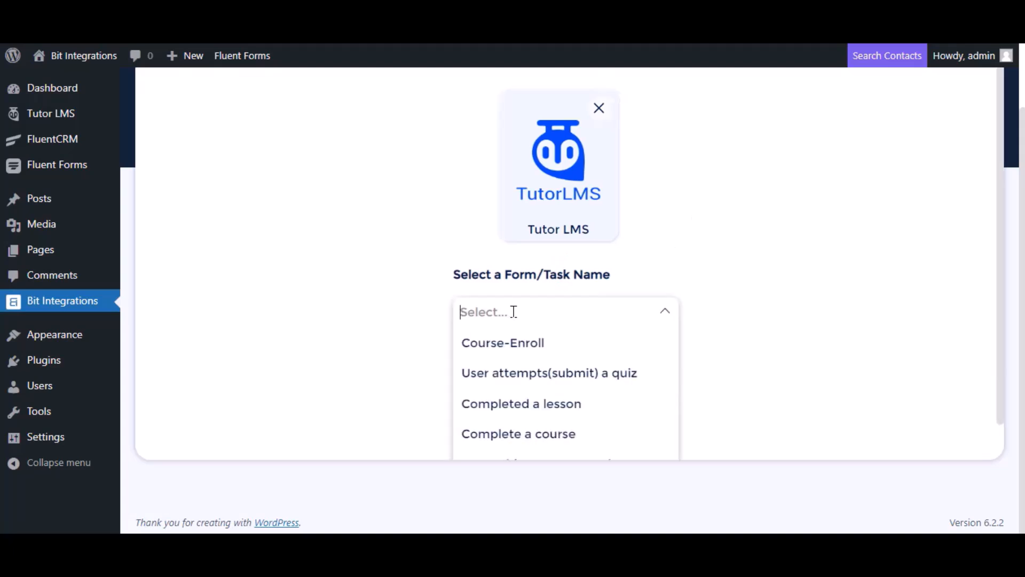
click(513, 437)
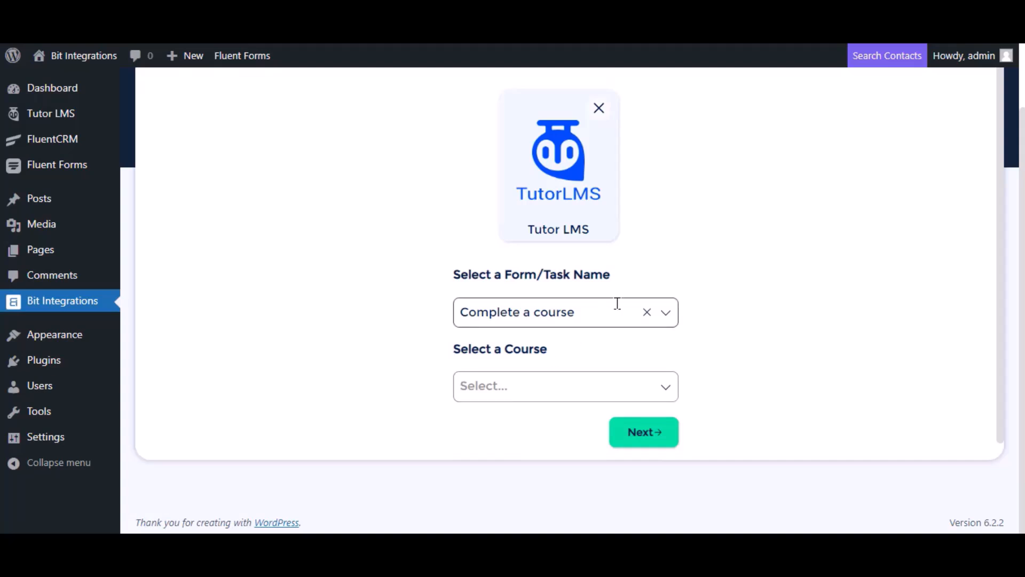
scroll(616, 302, down, 1)
click(538, 367)
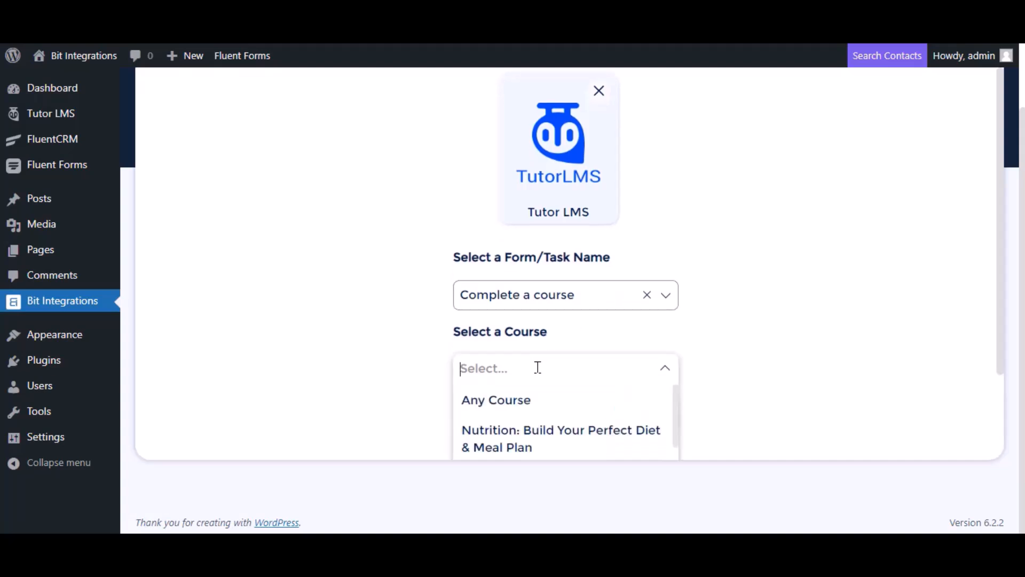
click(524, 400)
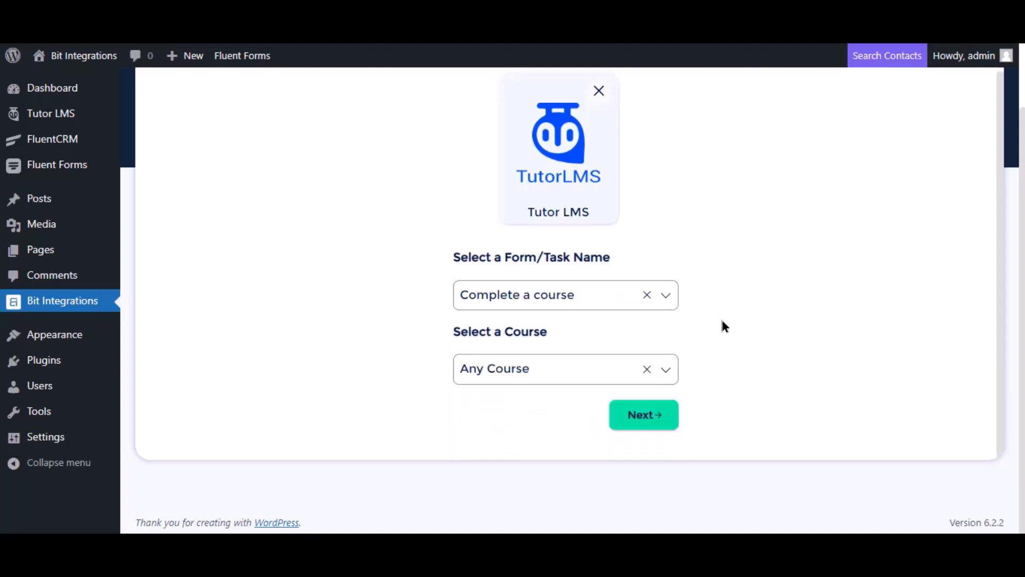
click(645, 422)
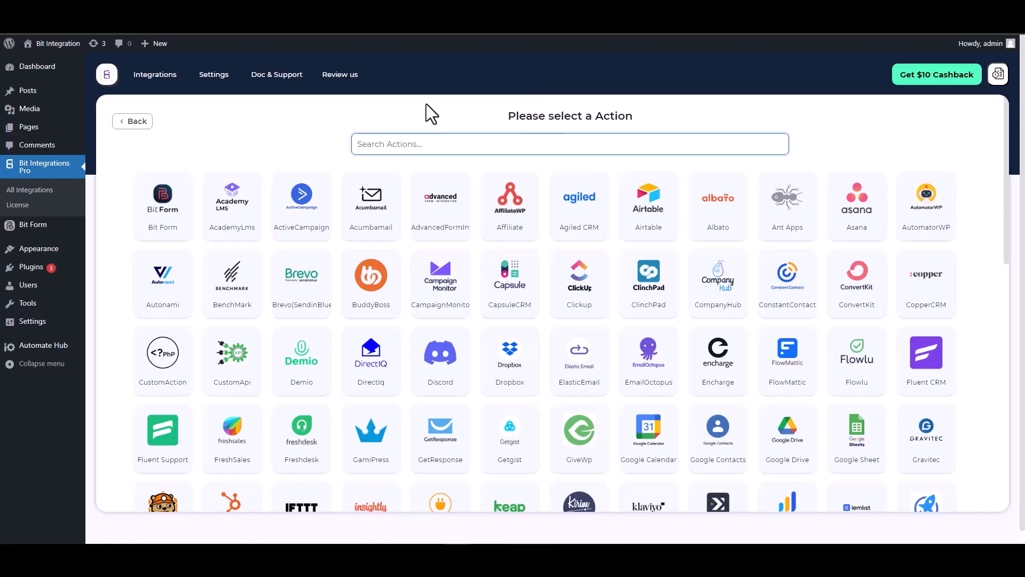
- Choose ConstantContact as the action and follow its 'Constant Contact Application' link
text(con)
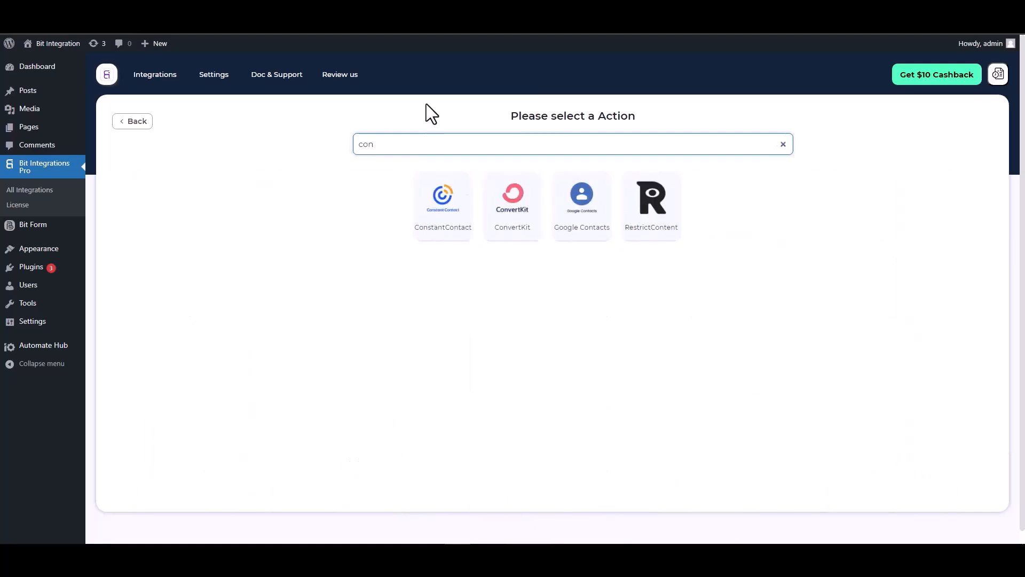
click(439, 227)
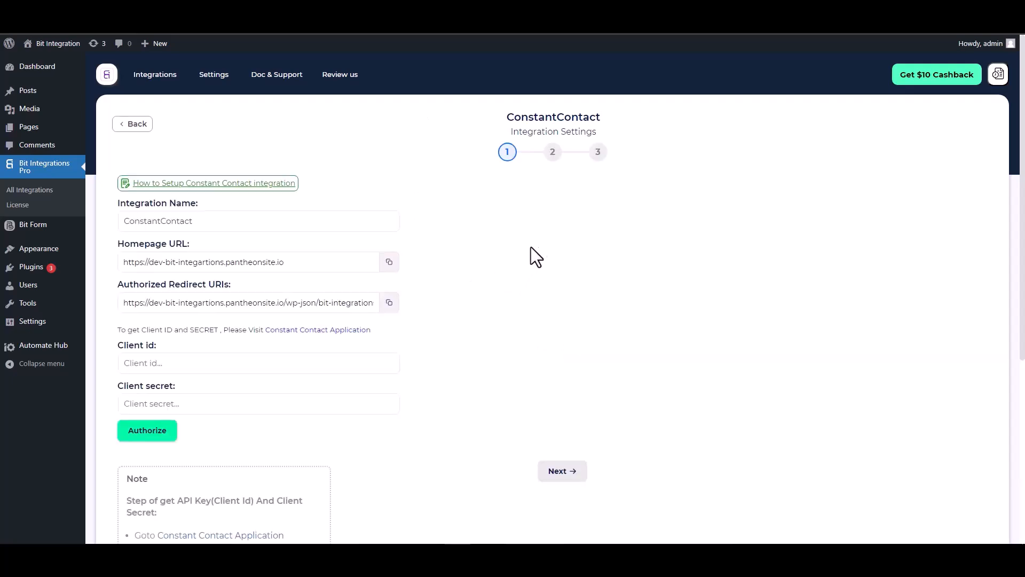
scroll(489, 245, down, 2)
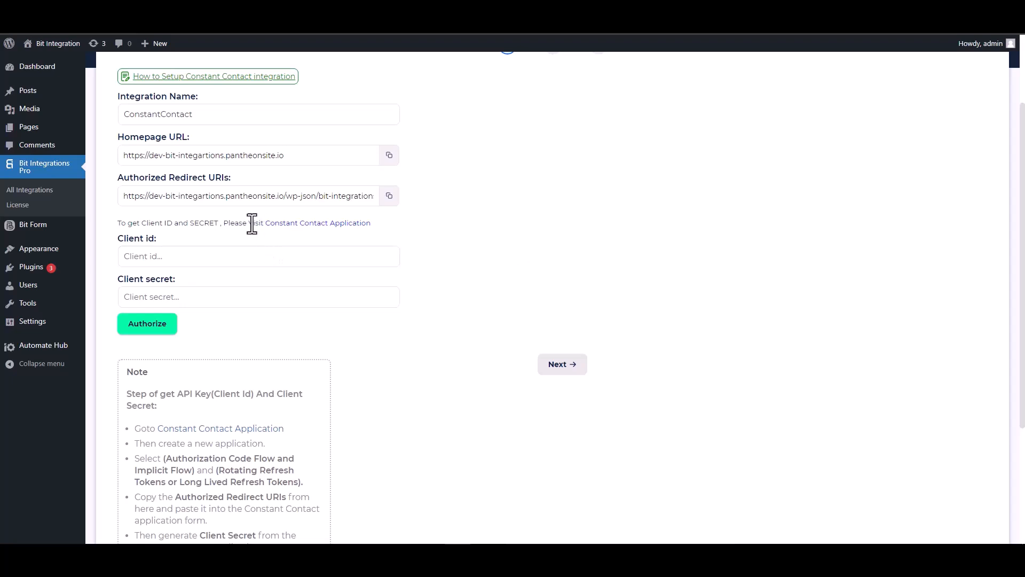
click(310, 227)
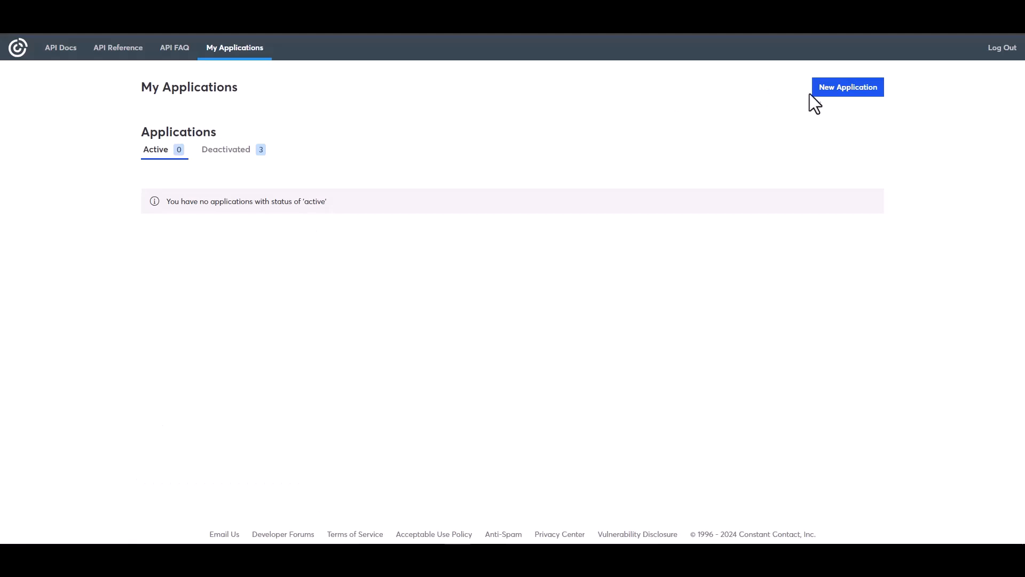
- Create a new app named 'Bit Integrations' using Long Lived Refresh Tokens
click(832, 93)
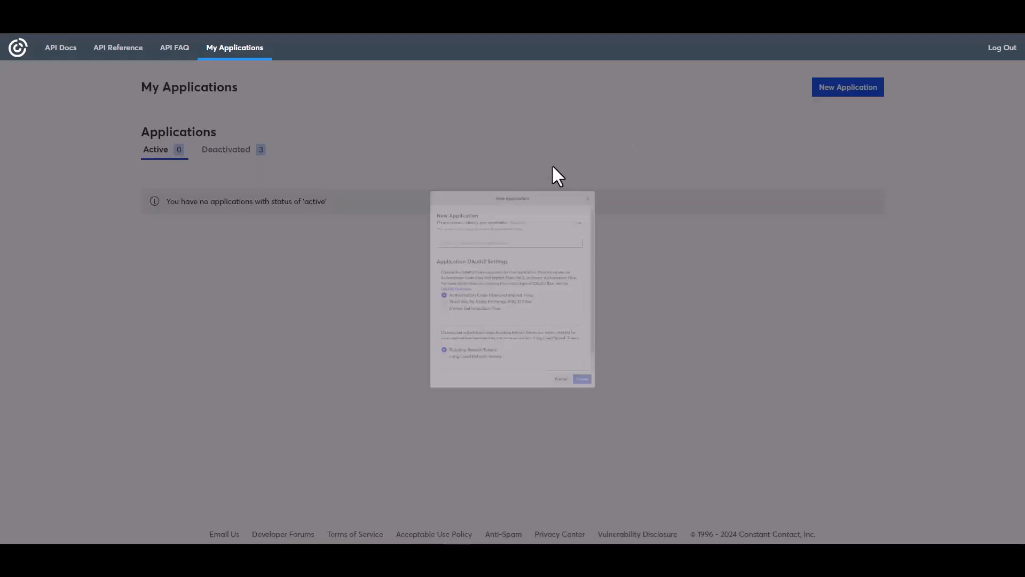
click(409, 199)
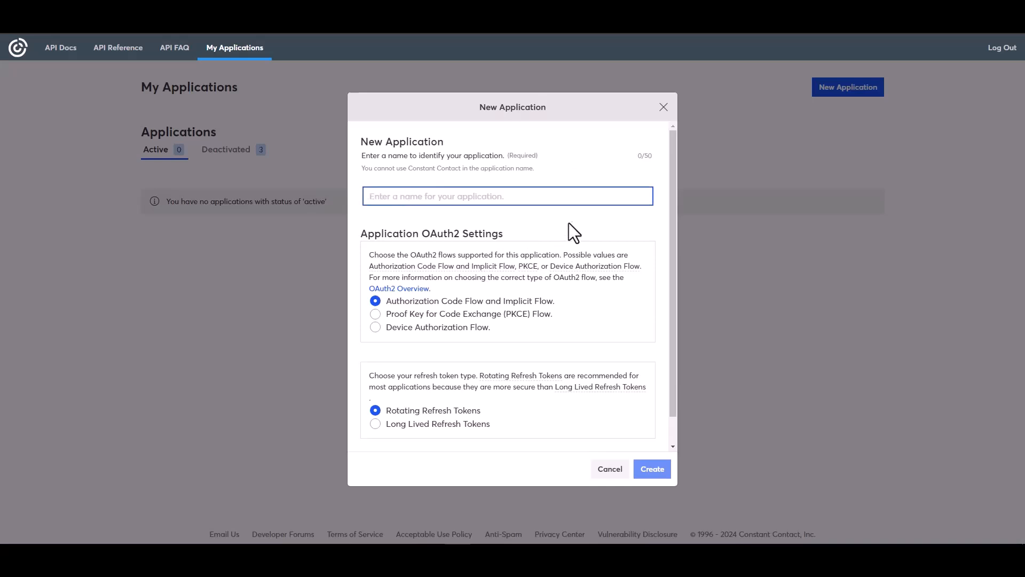
text(Bit )
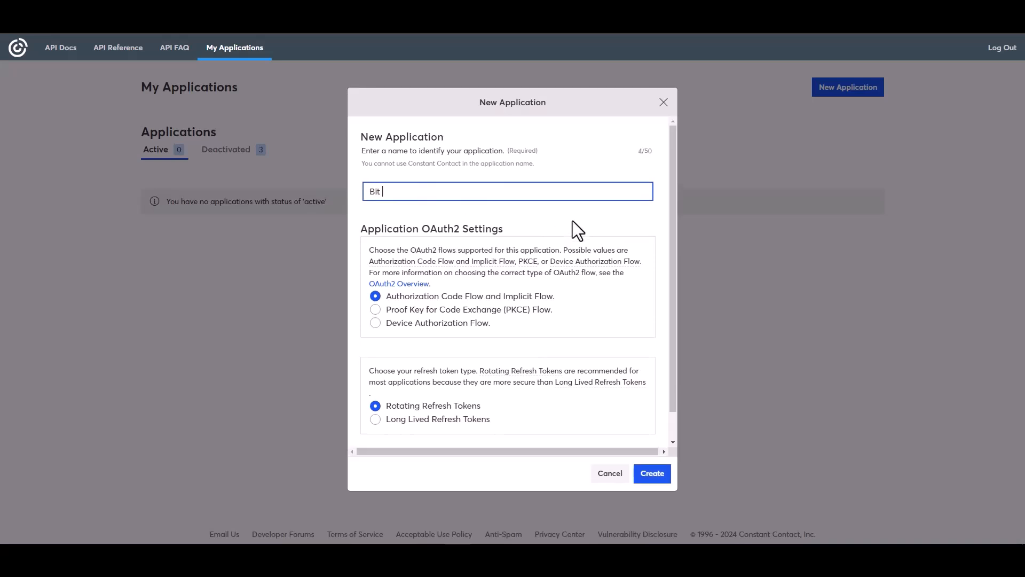
text(Integrations)
click(395, 421)
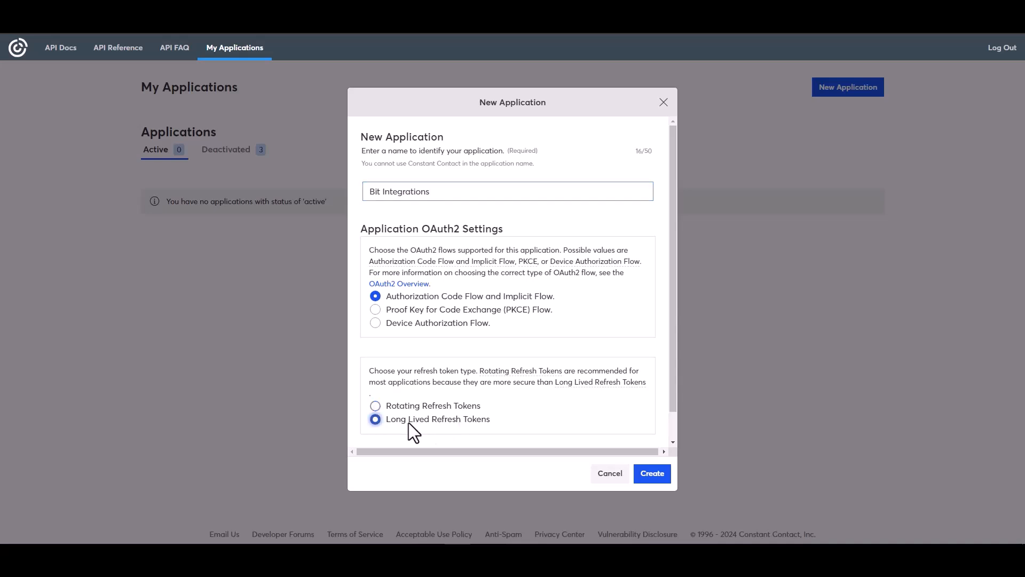
click(652, 473)
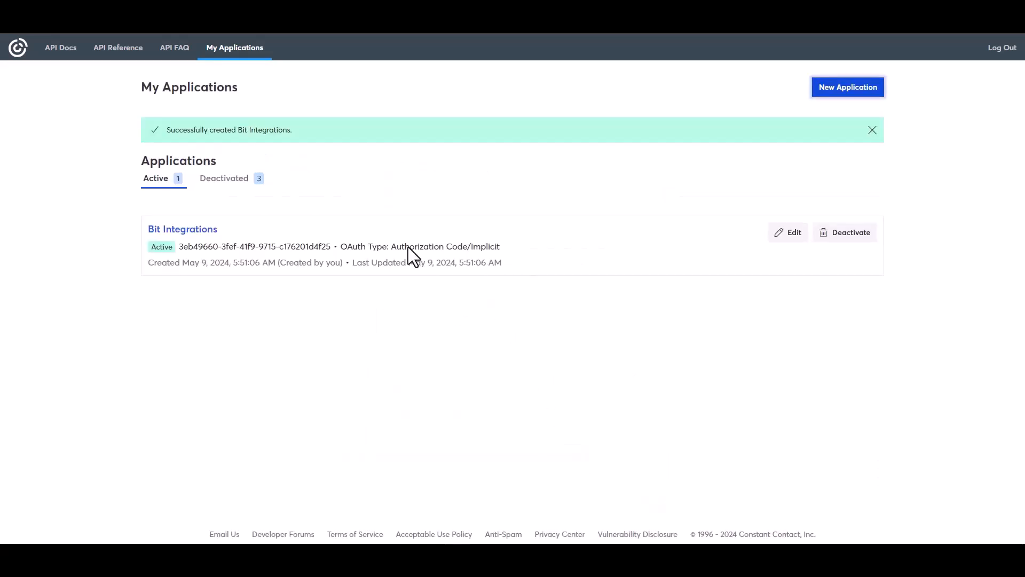
- Replace the app's localhost redirect URI with the Bit Integrations authorized redirect URI
click(789, 234)
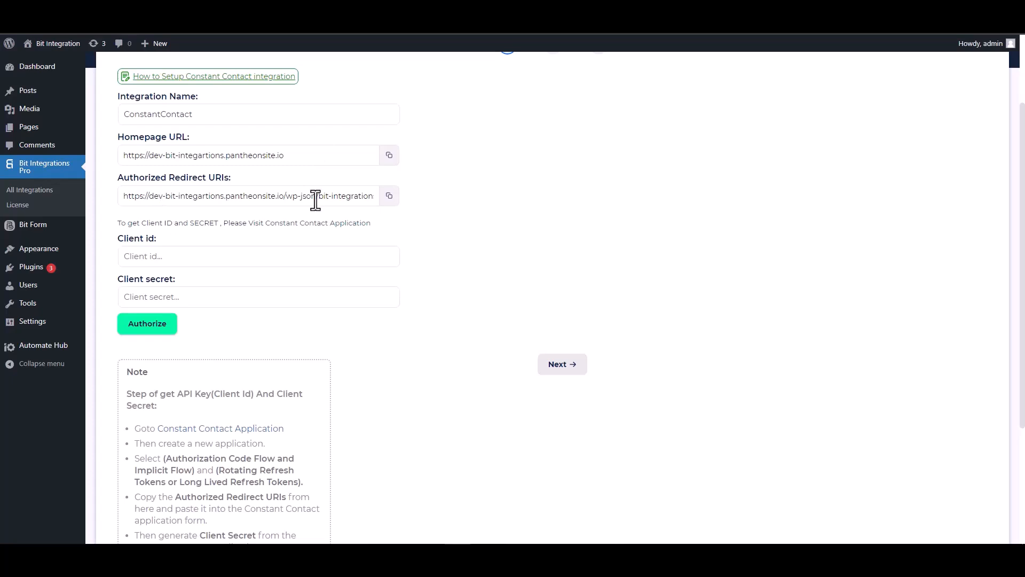
click(394, 202)
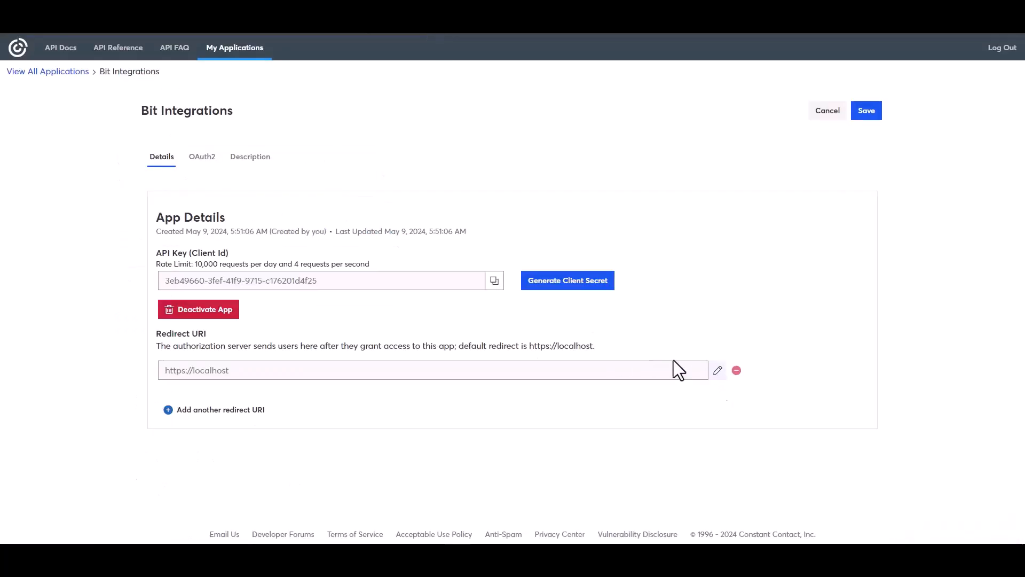
click(718, 370)
triple_click(434, 293)
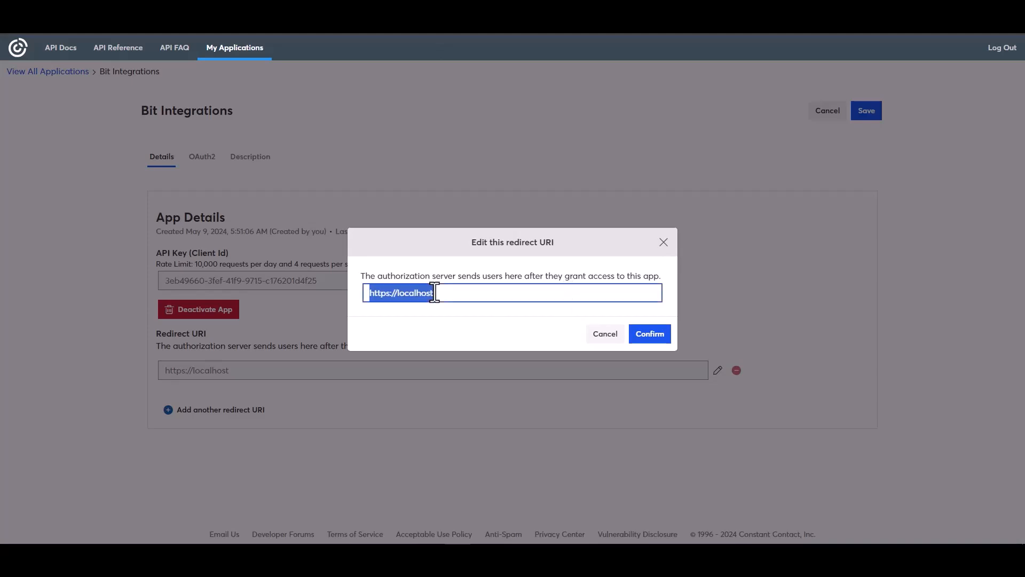
key(ctrl+v)
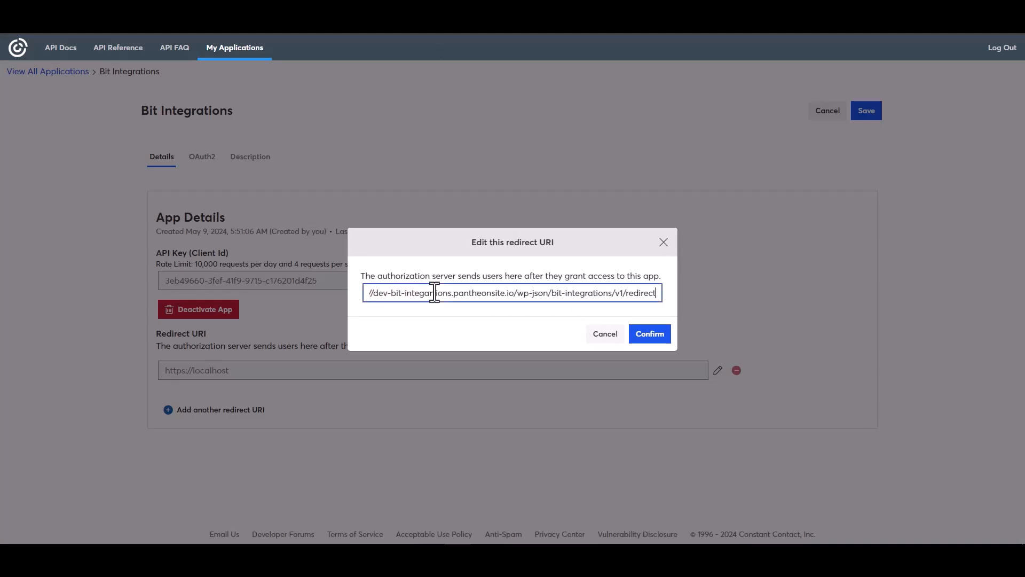
click(647, 335)
- Paste the app's API key into the Bit Integrations Client id field
click(495, 324)
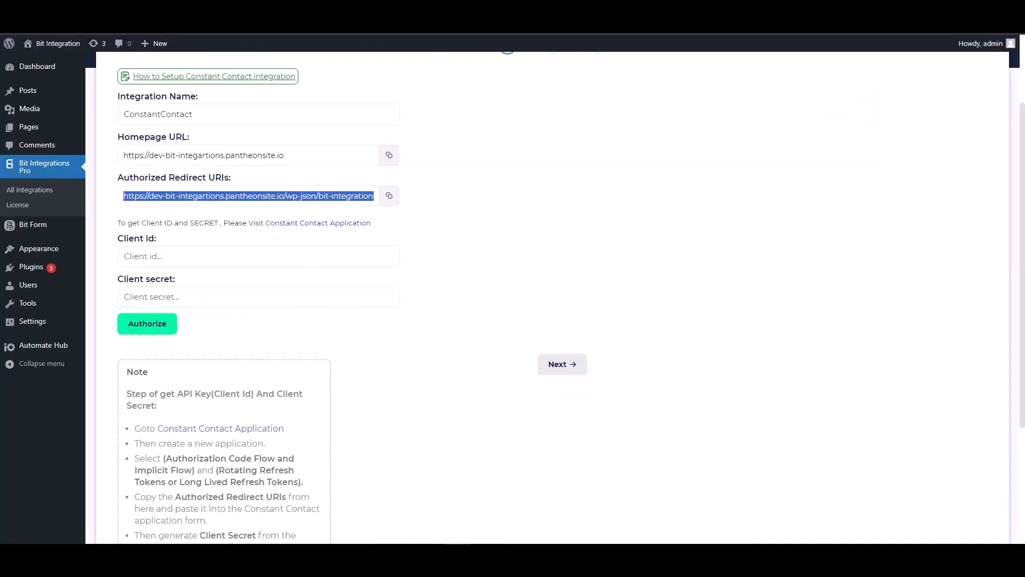
click(185, 256)
key(ctrl+v)
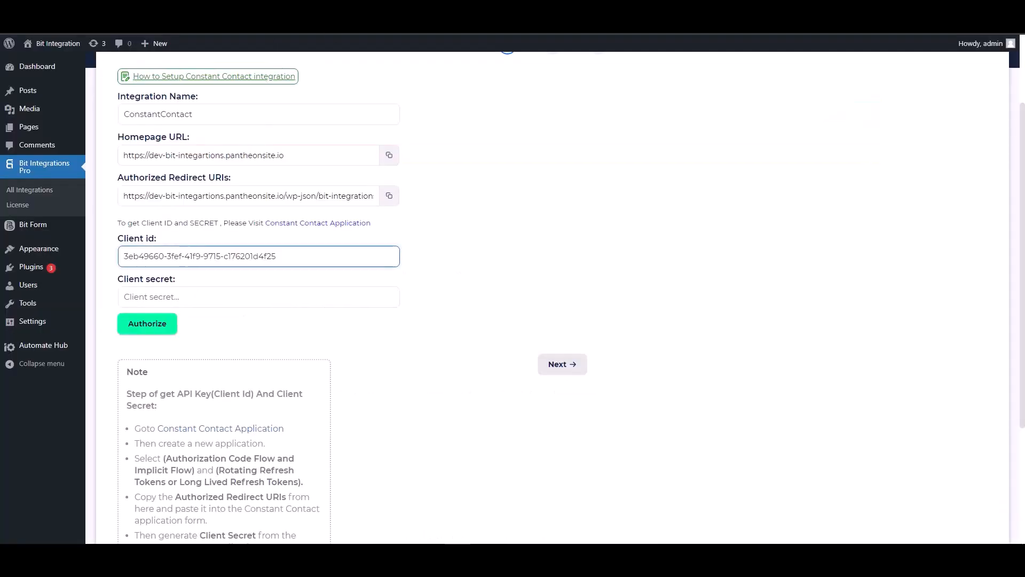
key(ctrl+Tab)
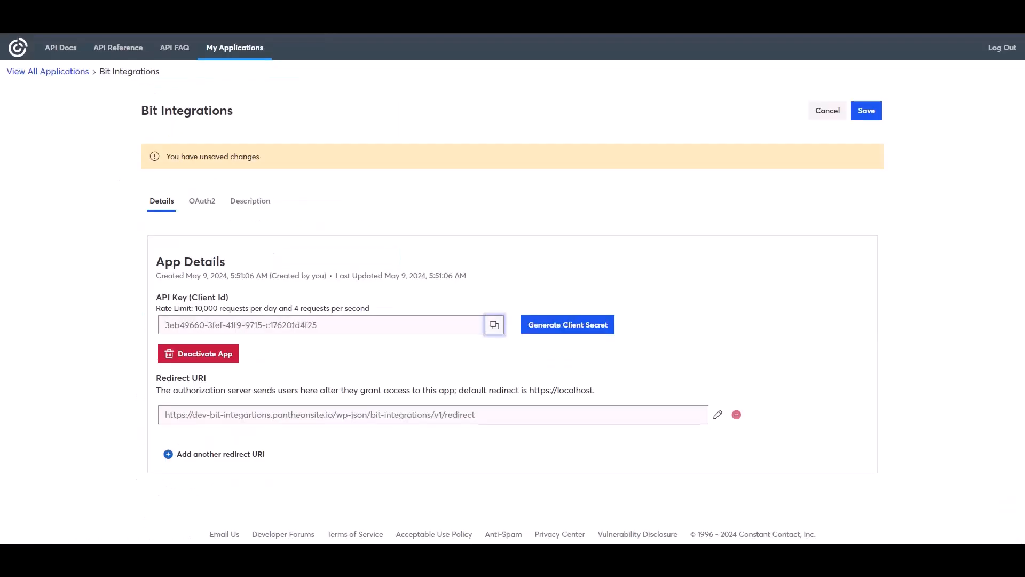
- Generate a new client secret, copy it, and save the application
click(550, 326)
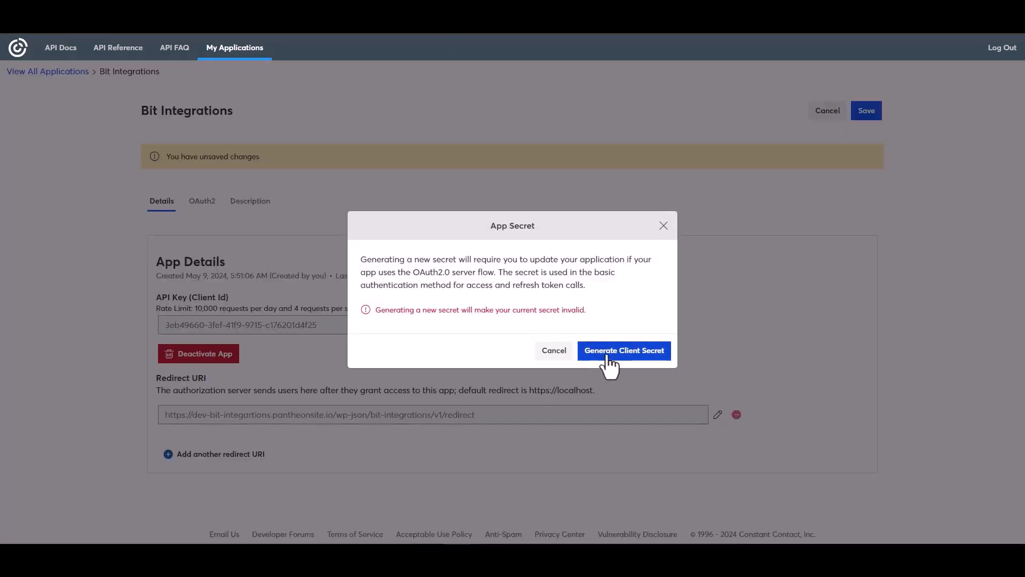
click(608, 355)
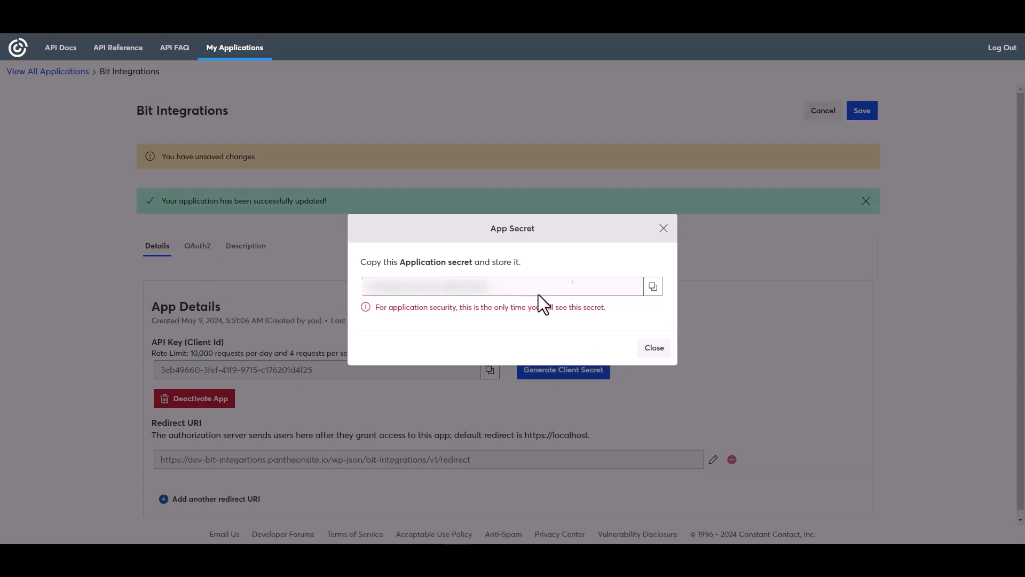
click(655, 288)
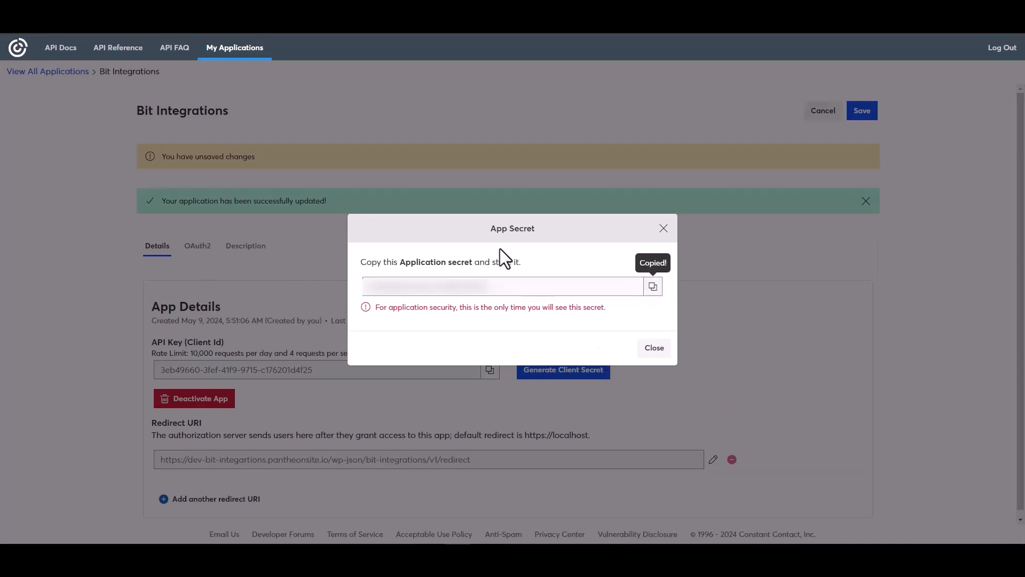
click(657, 351)
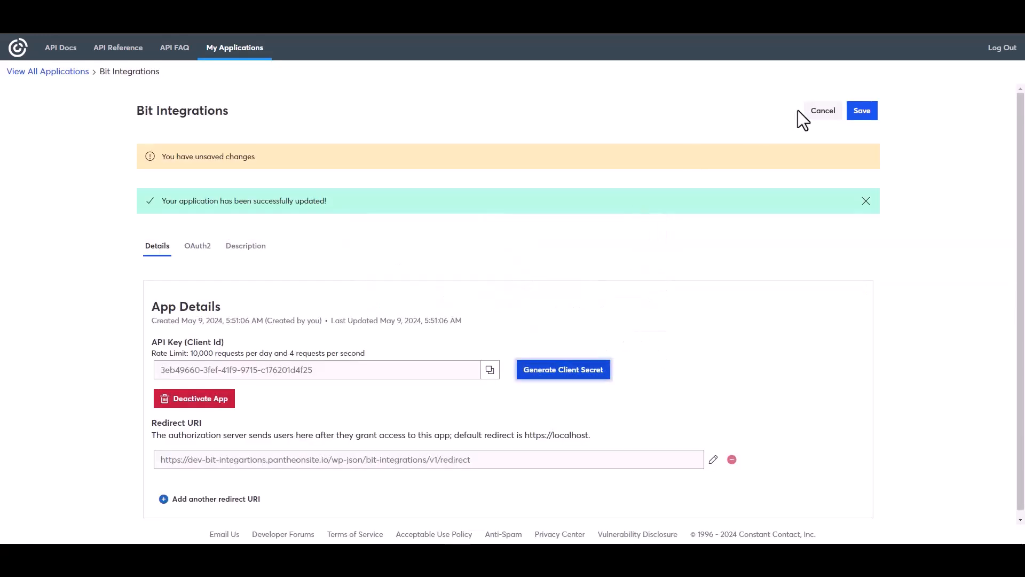
click(860, 114)
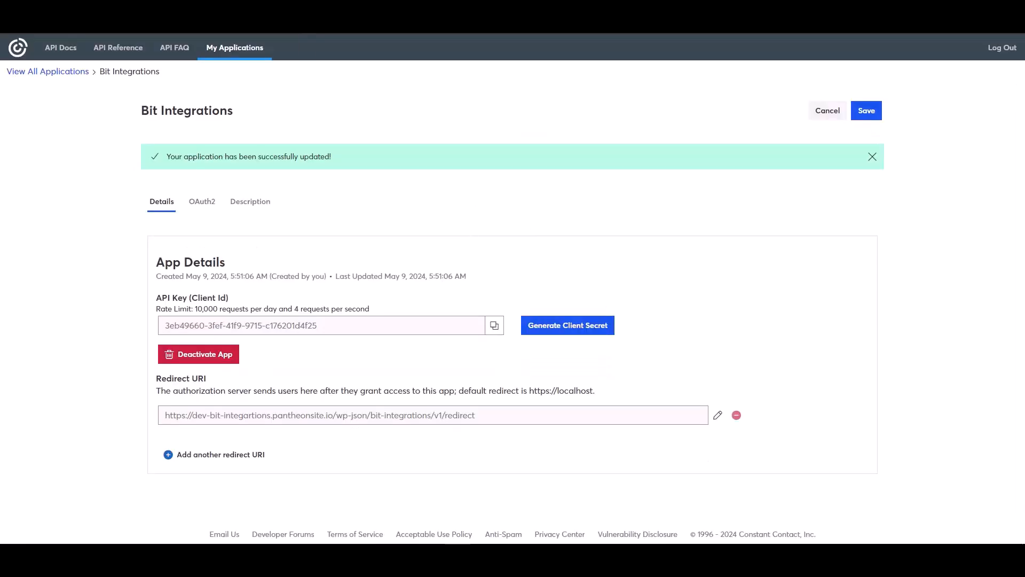
key(ctrl+Tab)
- Paste the client secret, authorize, and allow access in the Constant Contact popup
click(209, 296)
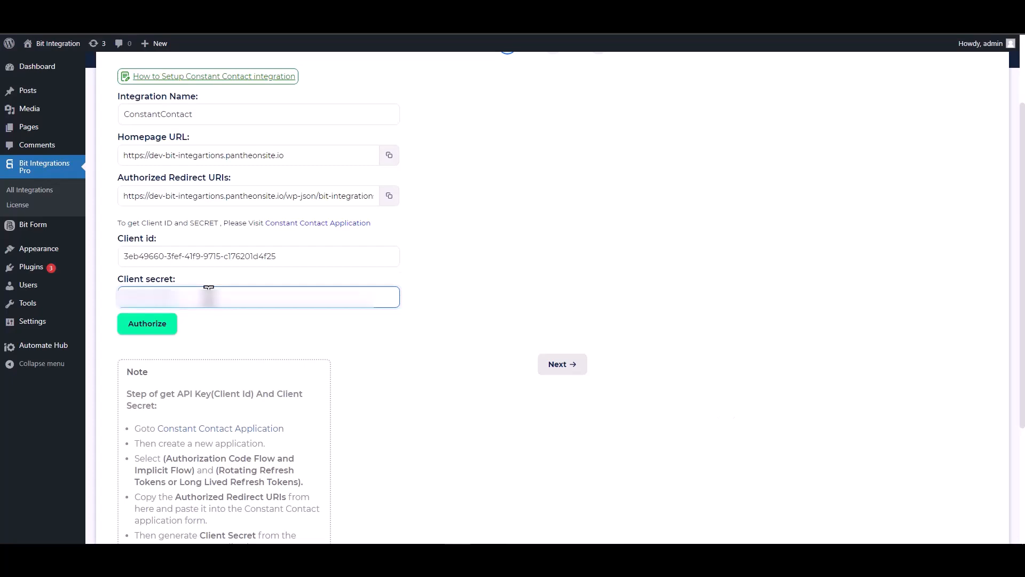
key(ctrl+v)
click(149, 328)
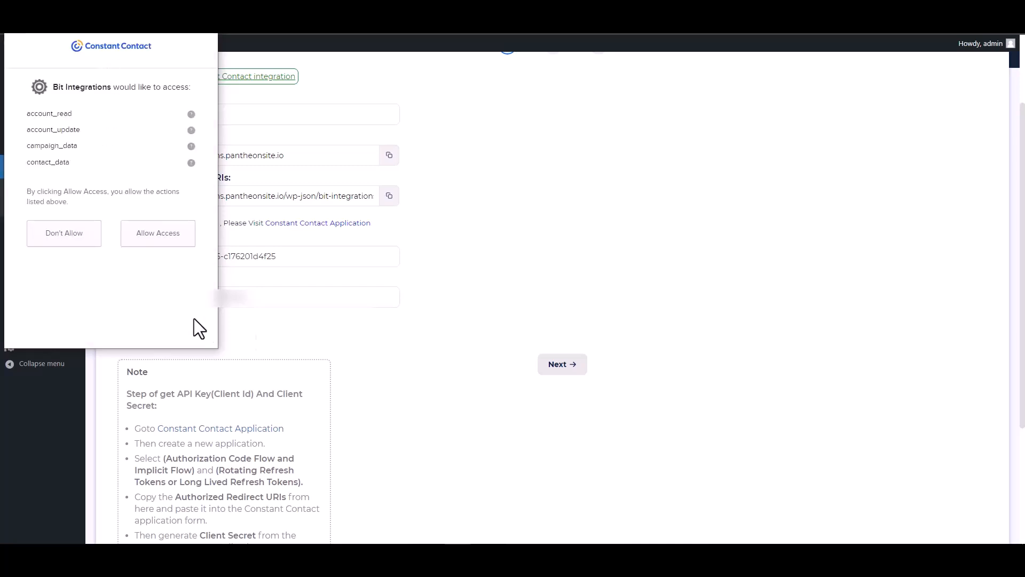
click(158, 241)
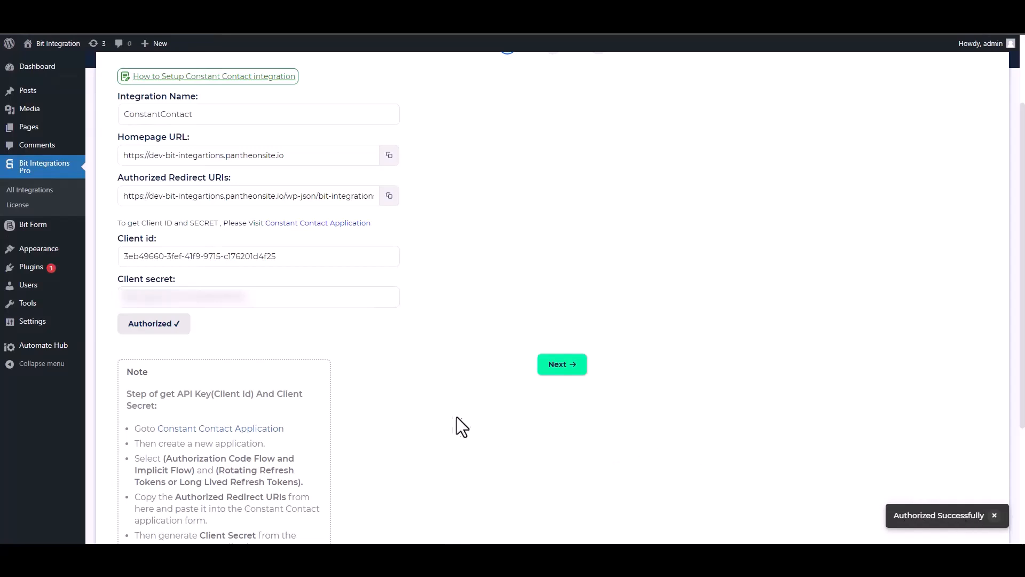
- Choose Contact as the source and map the form's Email to the email field
click(562, 366)
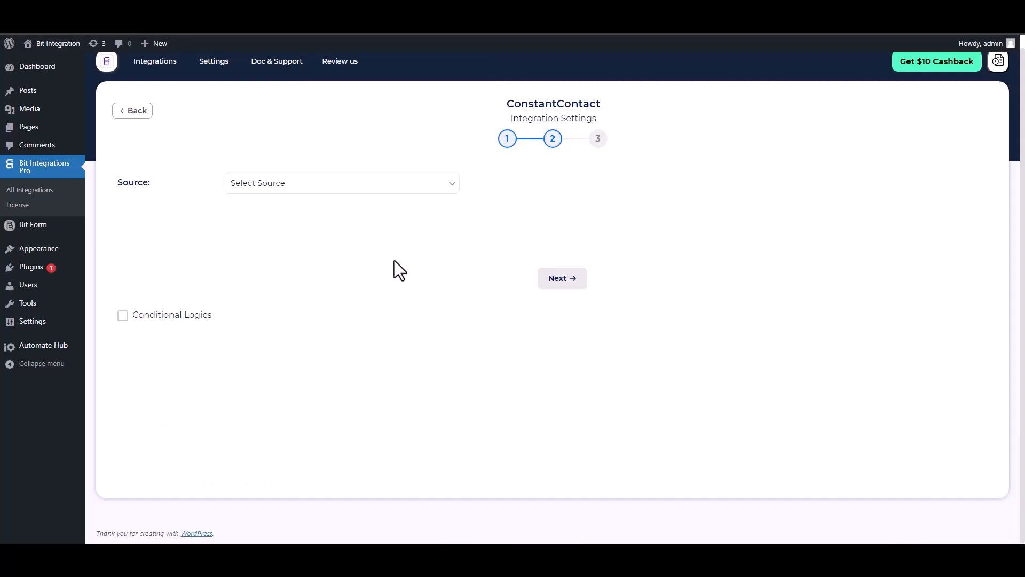
click(295, 188)
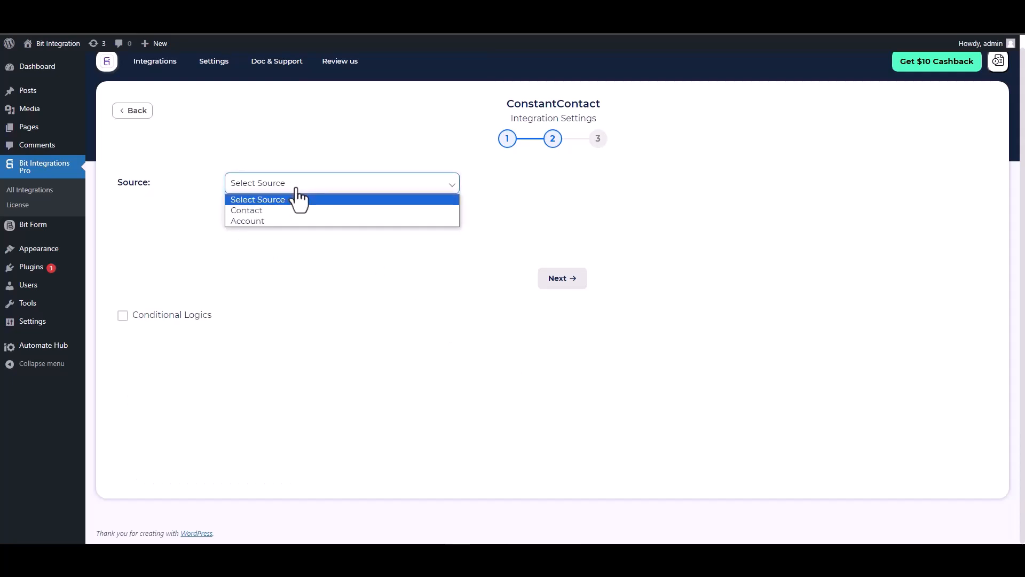
click(259, 211)
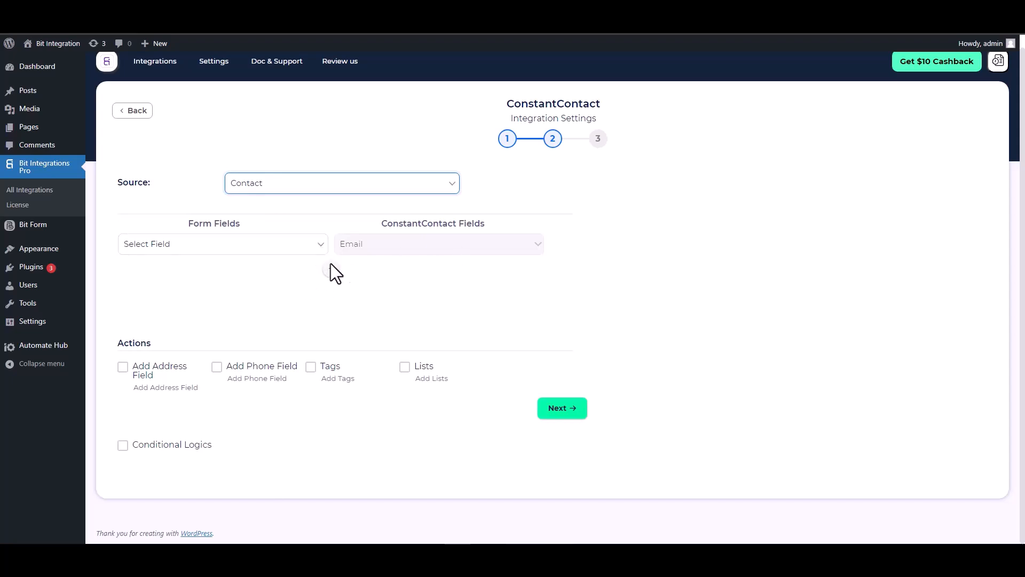
click(267, 249)
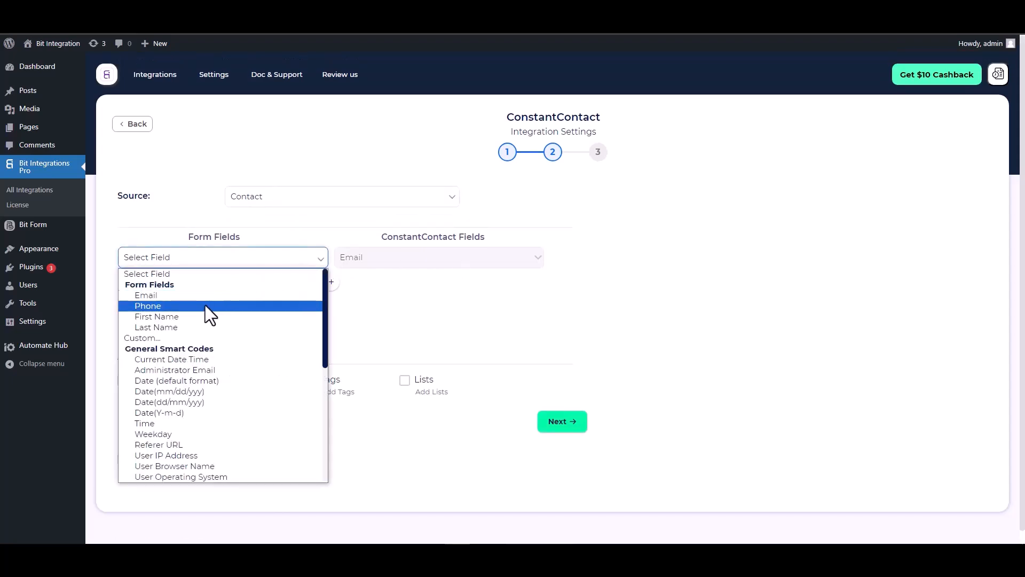
click(186, 297)
- Add rows mapping form First Name and Last Name to Constant Contact First Name and Last Name
click(331, 281)
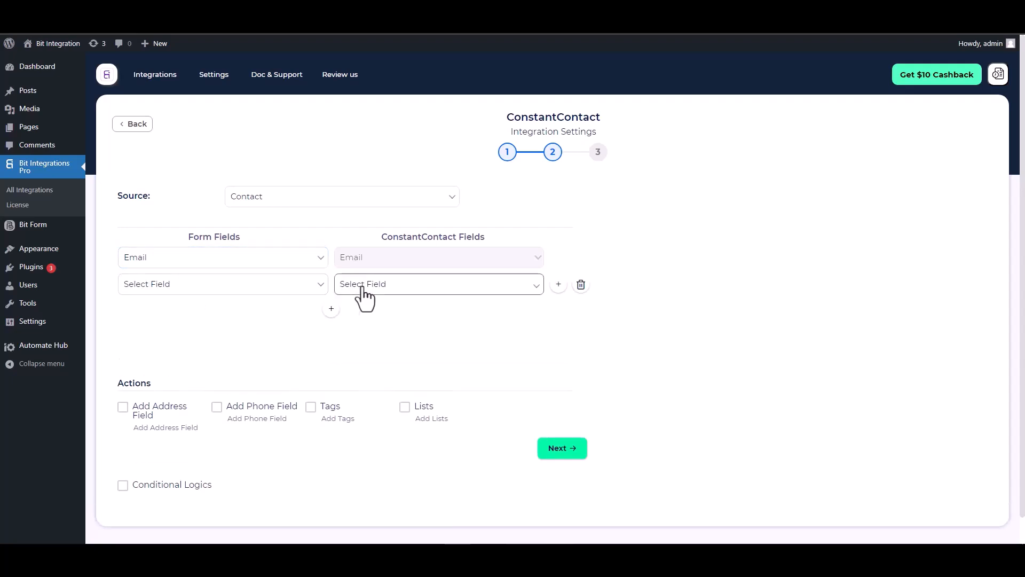
click(361, 284)
click(358, 310)
click(269, 292)
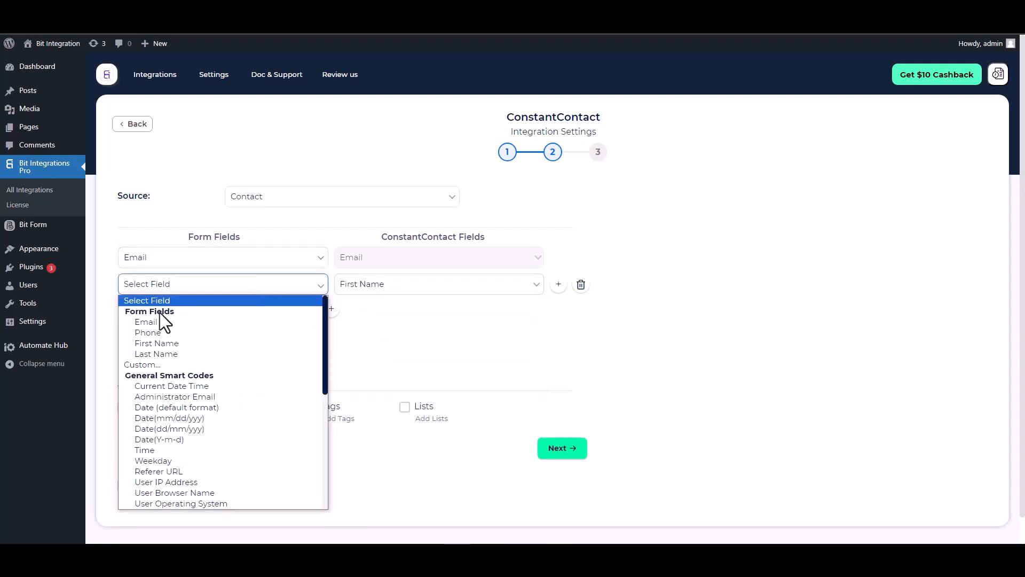
click(162, 343)
click(330, 309)
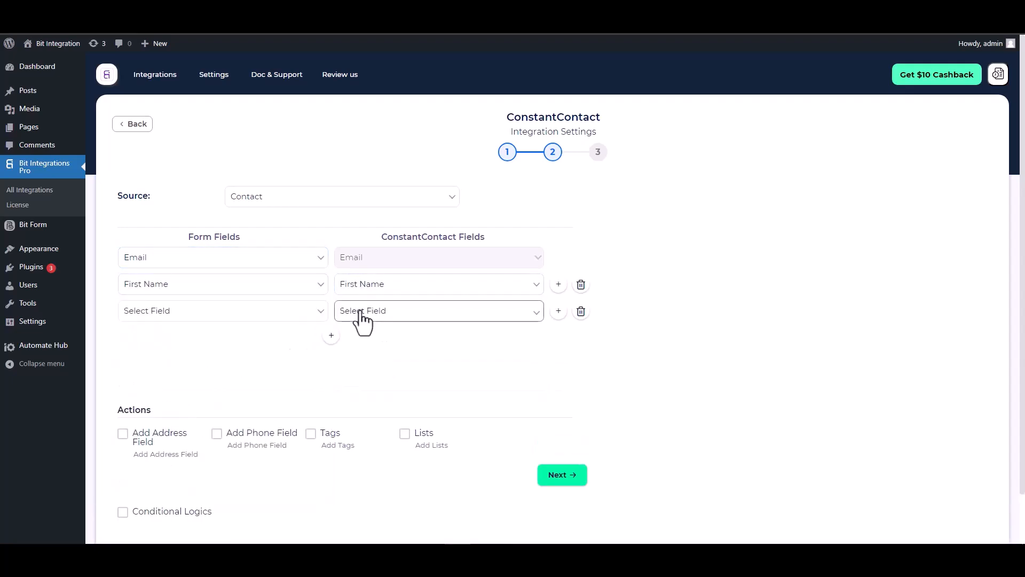
click(359, 311)
click(360, 355)
click(246, 311)
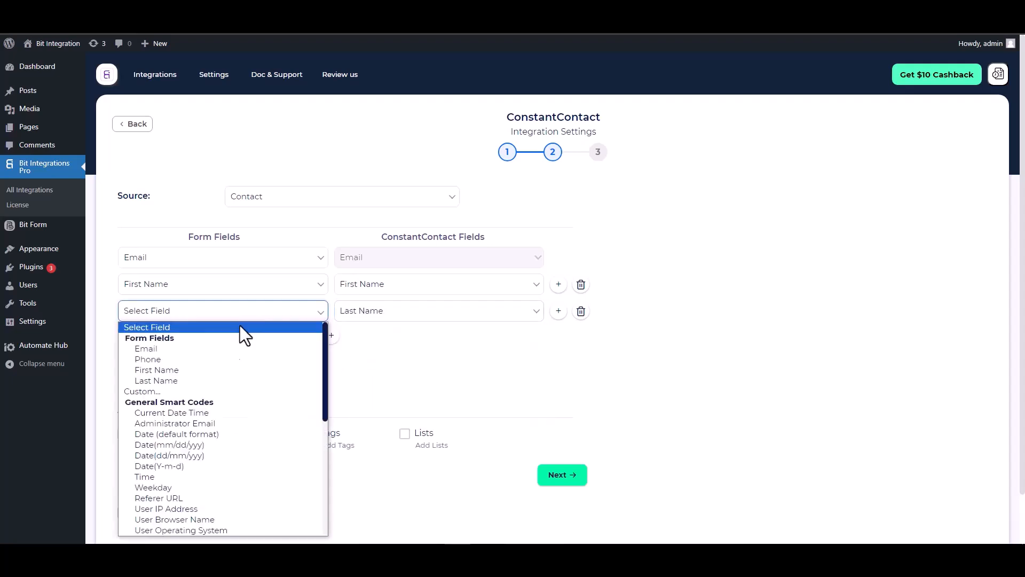
click(160, 380)
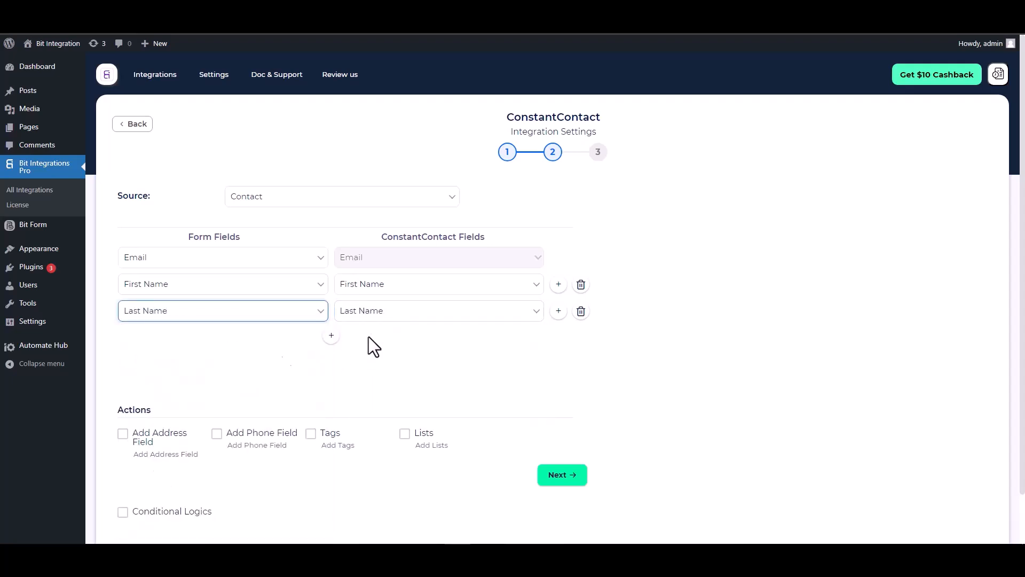
- Add a row mapping the form's Phone to Constant Contact Phone Number
click(331, 336)
click(362, 341)
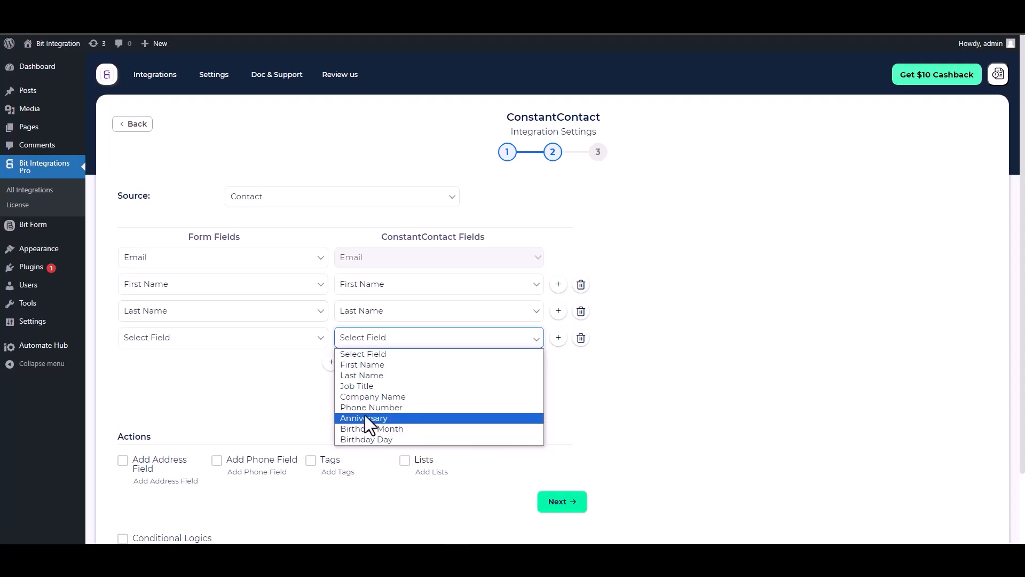
click(372, 409)
click(274, 340)
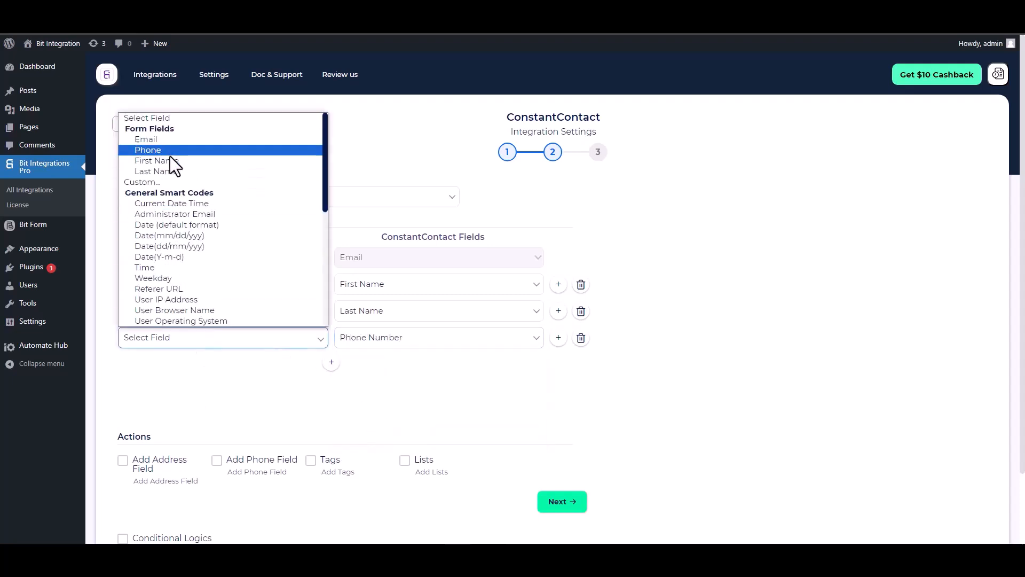
click(158, 150)
scroll(299, 357, down, 2)
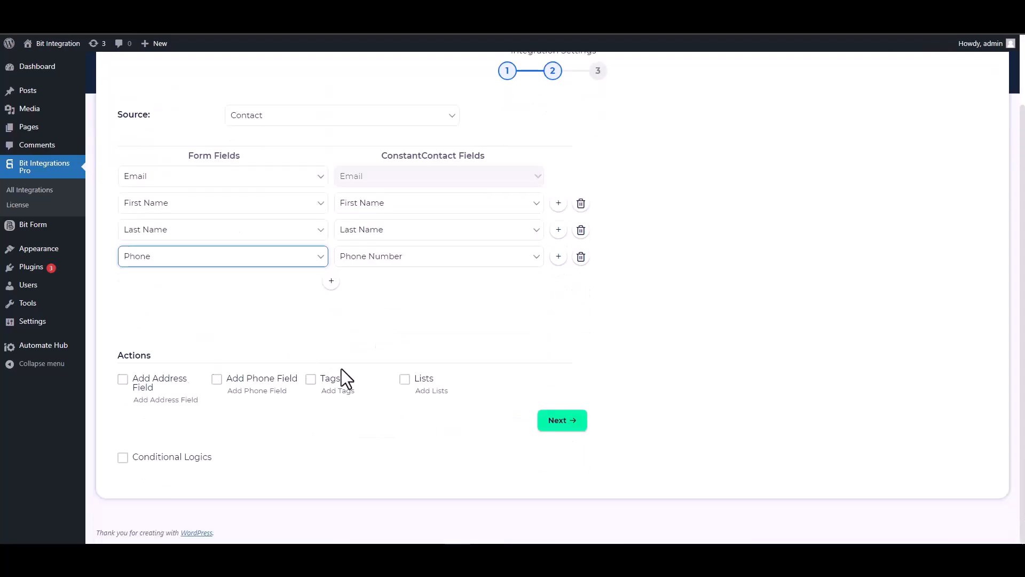
- Leave Conditional Logics disabled after toggling it, and advance to step 3
drag(155, 356, 117, 355)
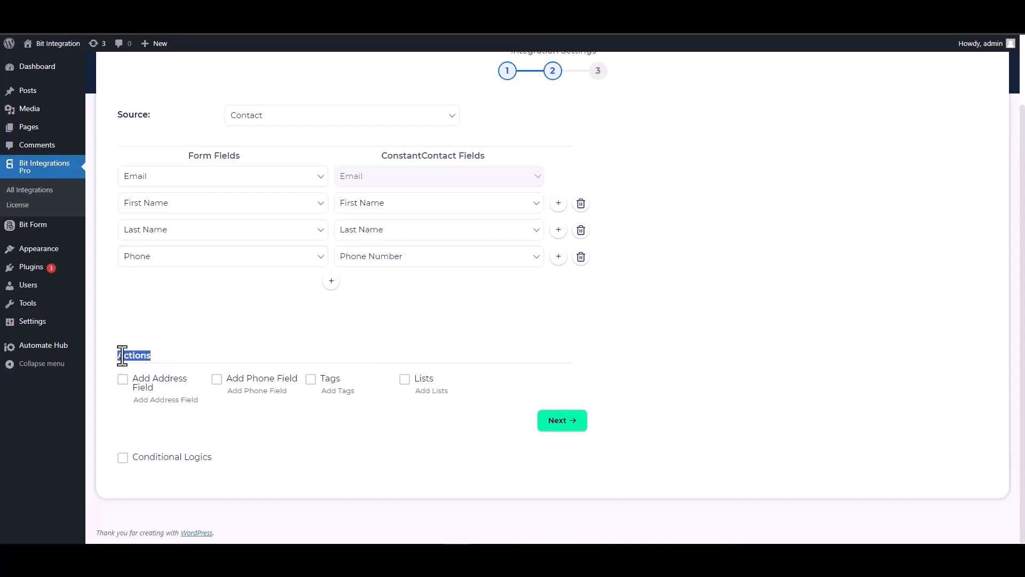
click(194, 356)
click(123, 458)
scroll(341, 400, down, 2)
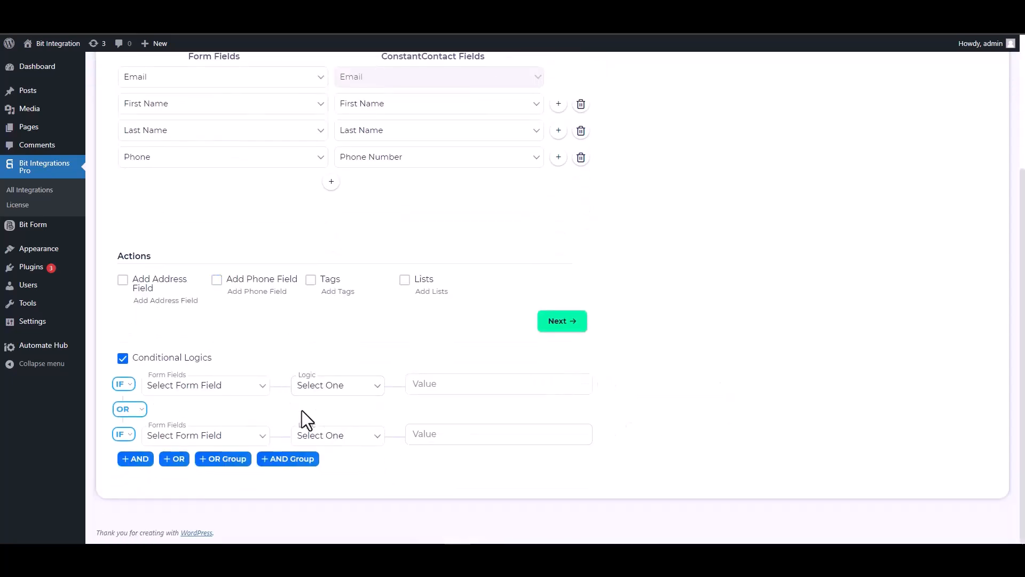
click(123, 358)
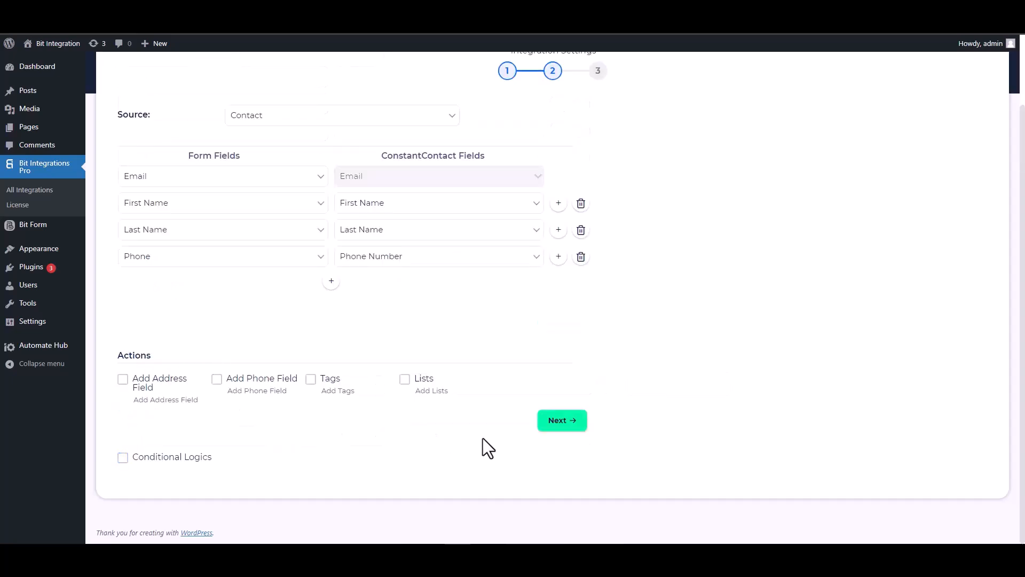
scroll(483, 444, up, 1)
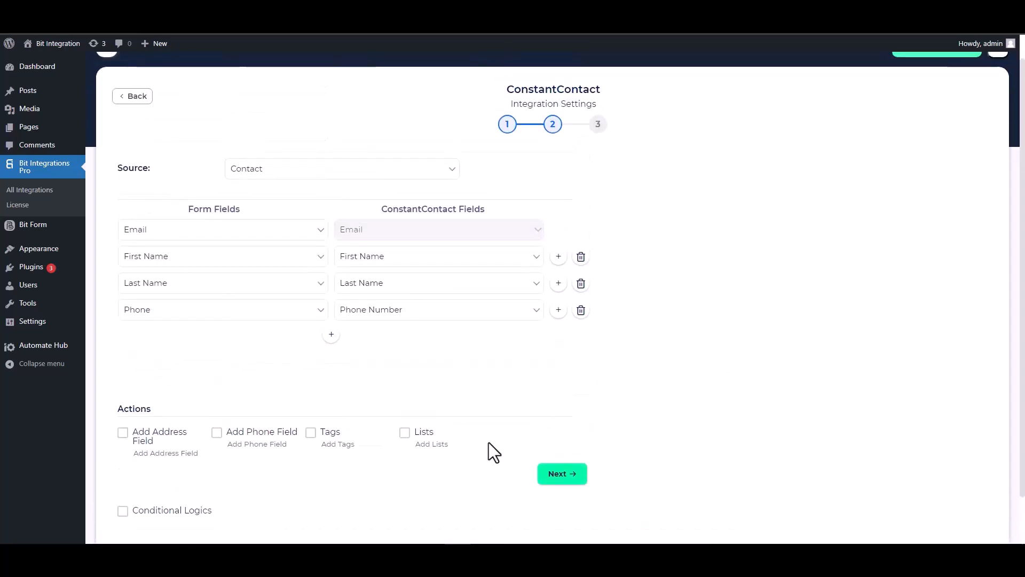
click(561, 474)
- Save the integration and enter 'Bit' and 'Integration' as first and last name on the site form
click(550, 229)
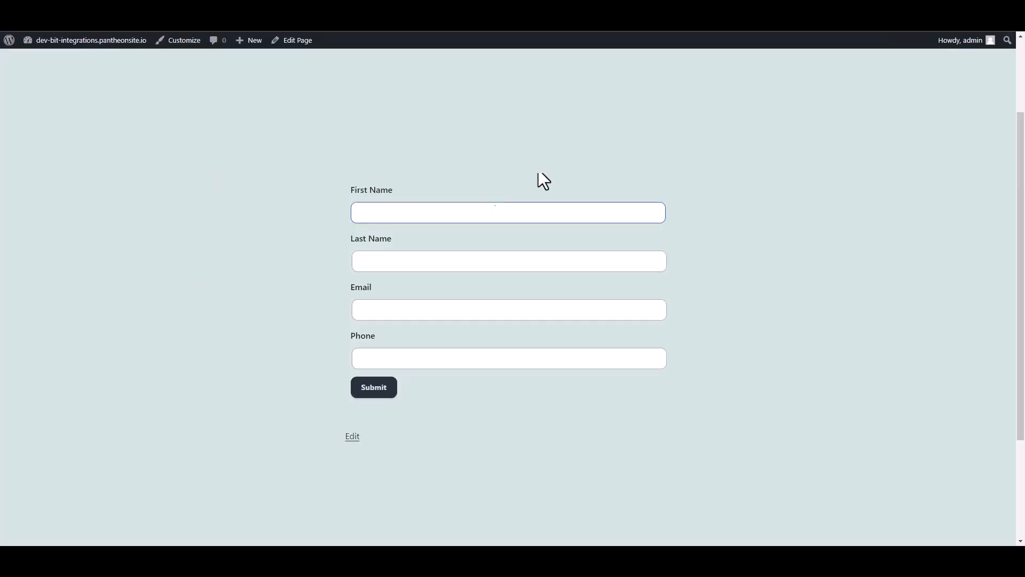
click(462, 212)
text(Bit)
click(425, 255)
text(Integrations)
- Fill in a test email address and phone number, then submit the form
key(Tab)
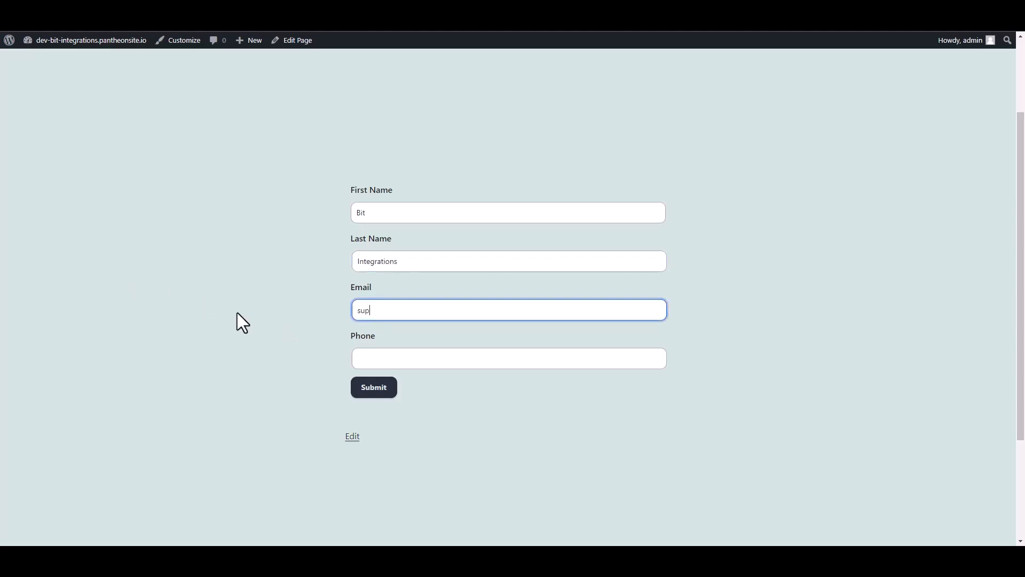
click(370, 357)
text(44)
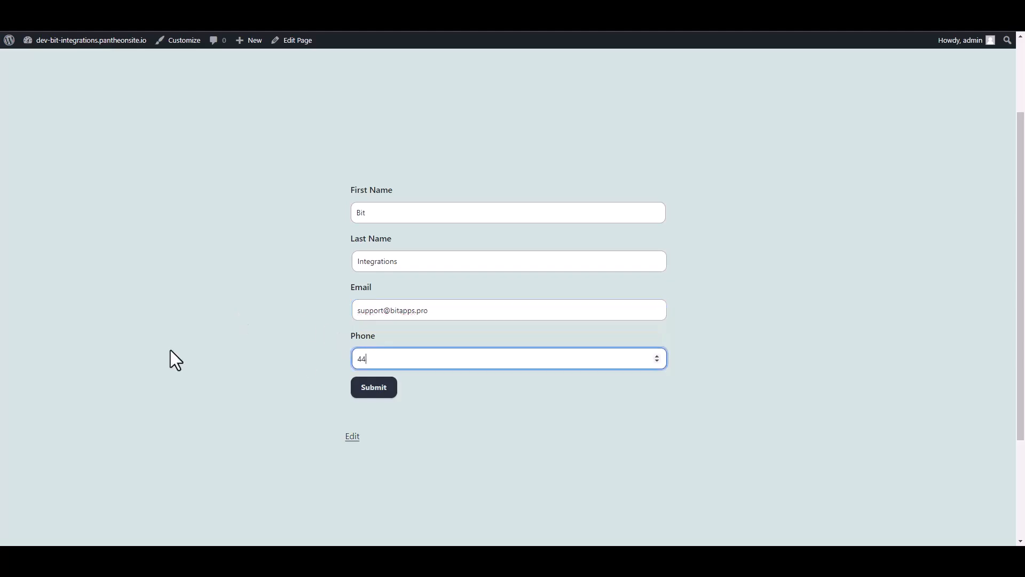
text(4555666)
click(374, 388)
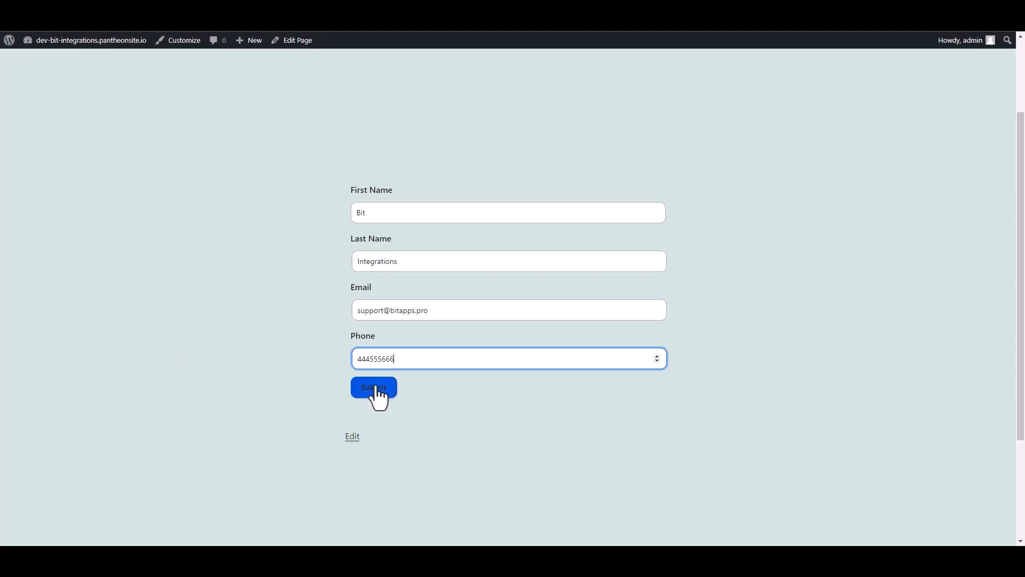